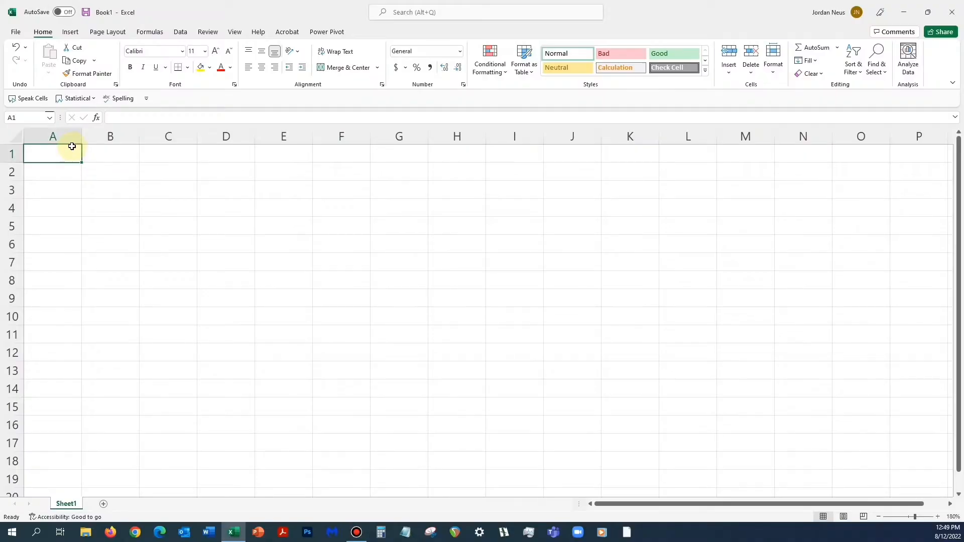
- Enter the header U in cell A1
type("U")
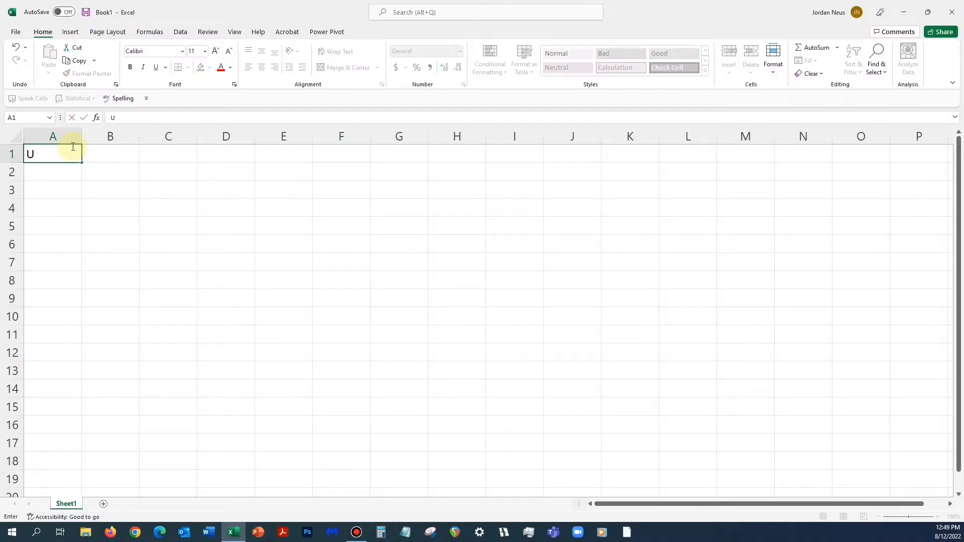
key("Return")
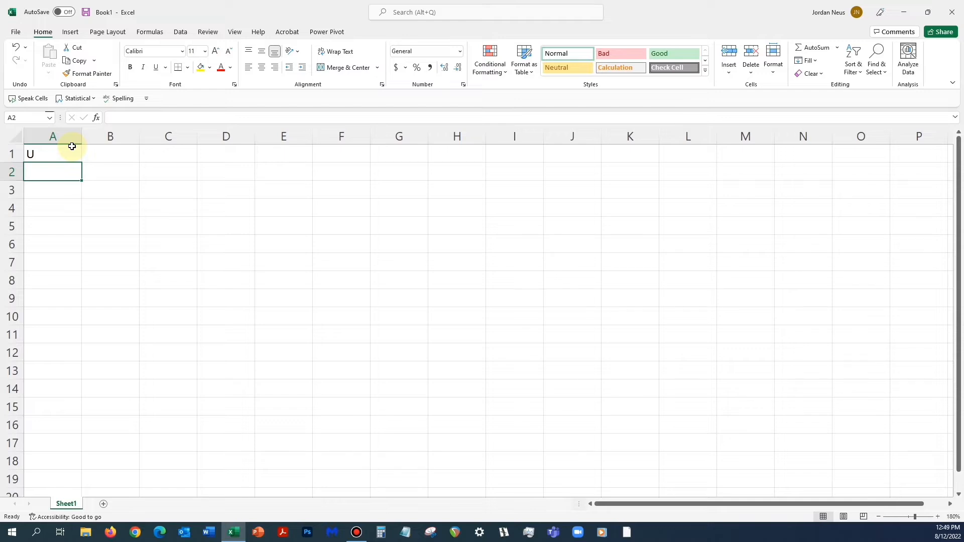
- Insert the RAND function from the Math & Trig functions into cell A2
left_click(45, 171)
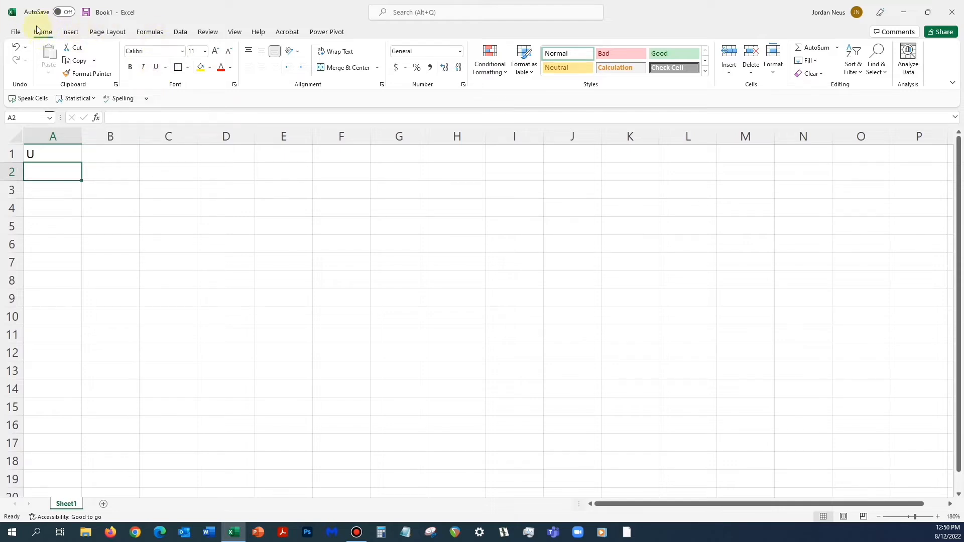
left_click(156, 33)
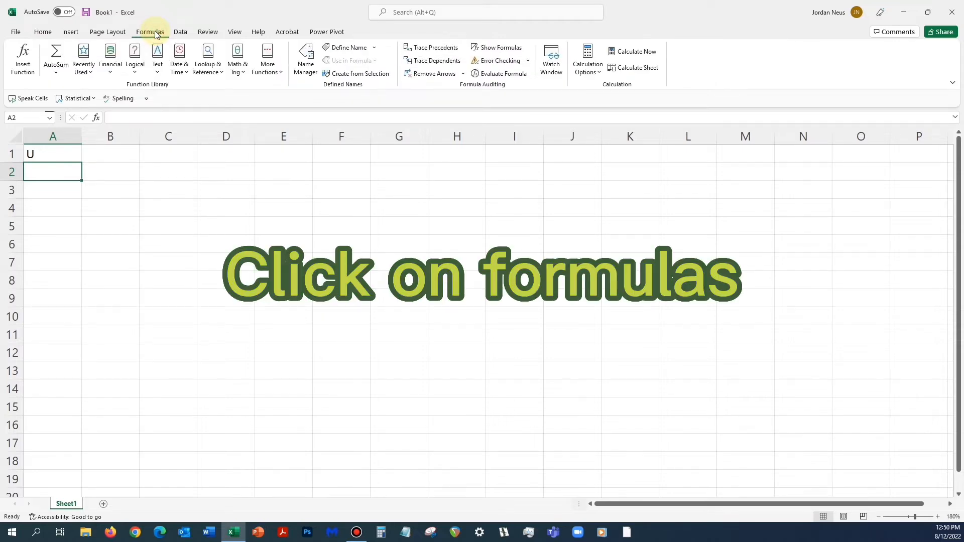
left_click(239, 55)
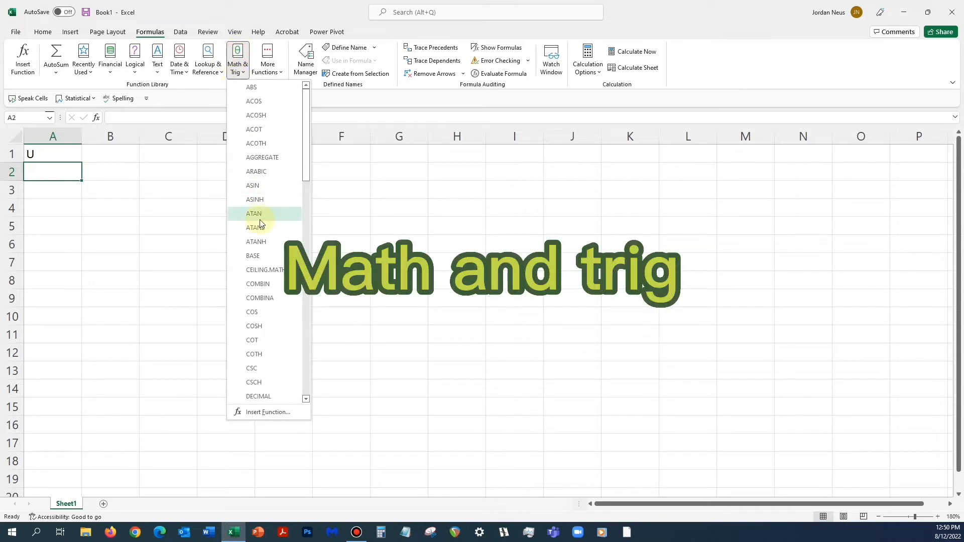
scroll(260, 224, "down", 5)
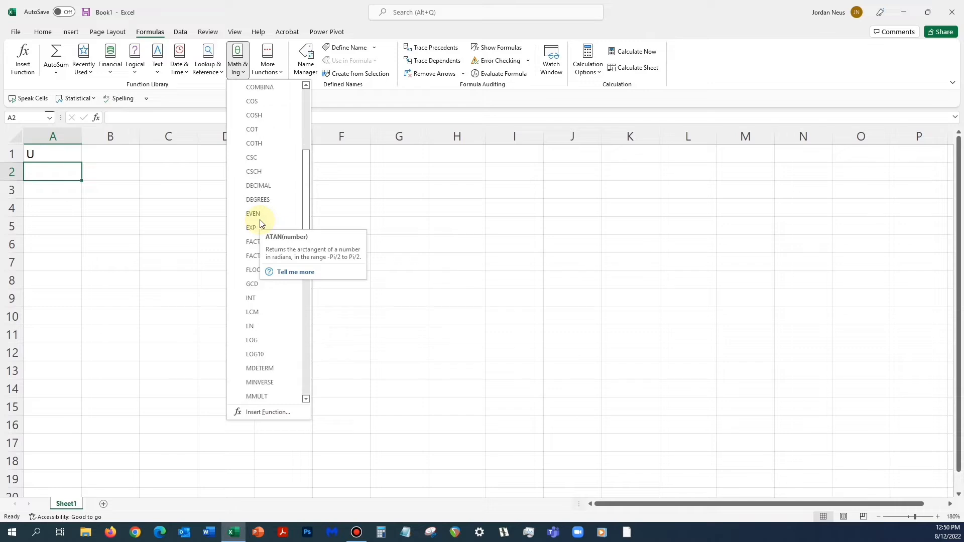
scroll(260, 223, "down", 4)
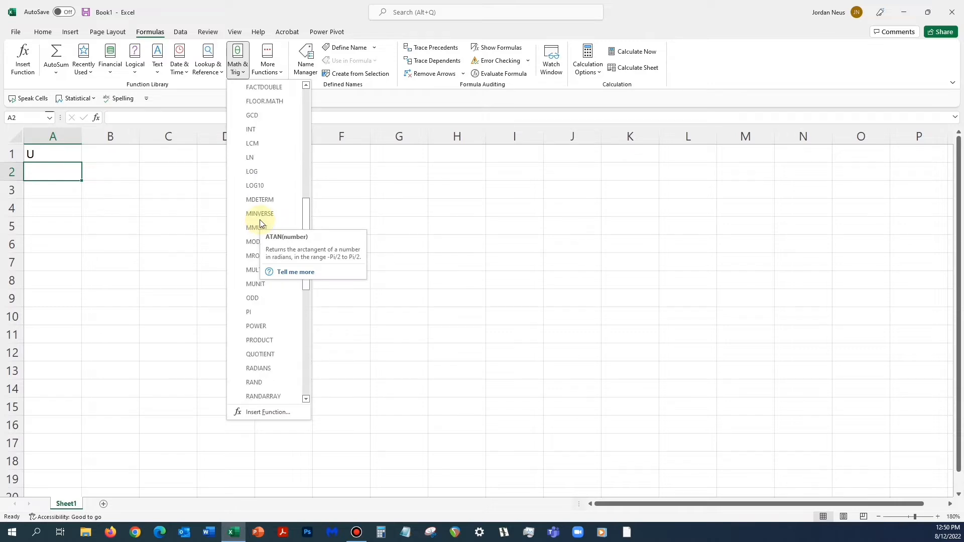
left_click(257, 387)
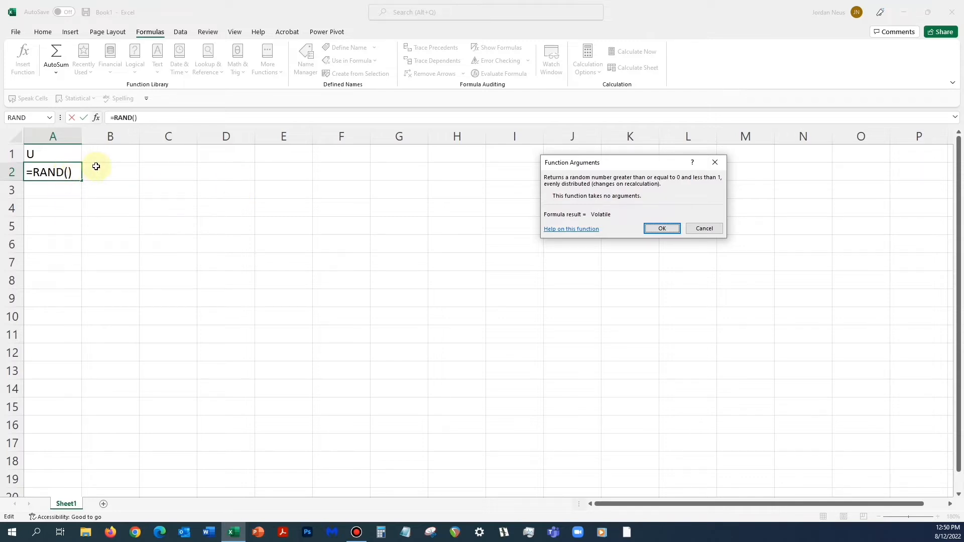
left_click(669, 230)
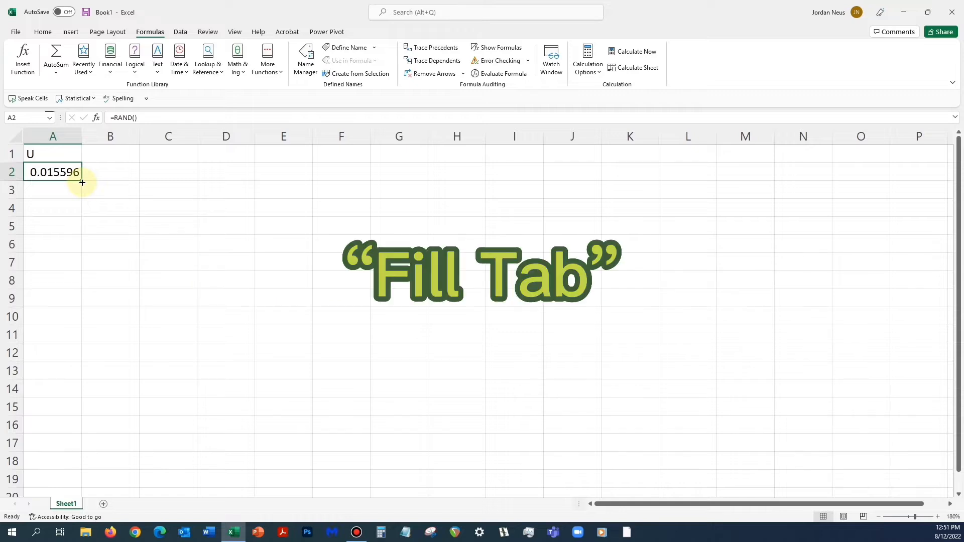
- Fill the RAND formula down from A2 through A15
left_click_drag(83, 182, 67, 407)
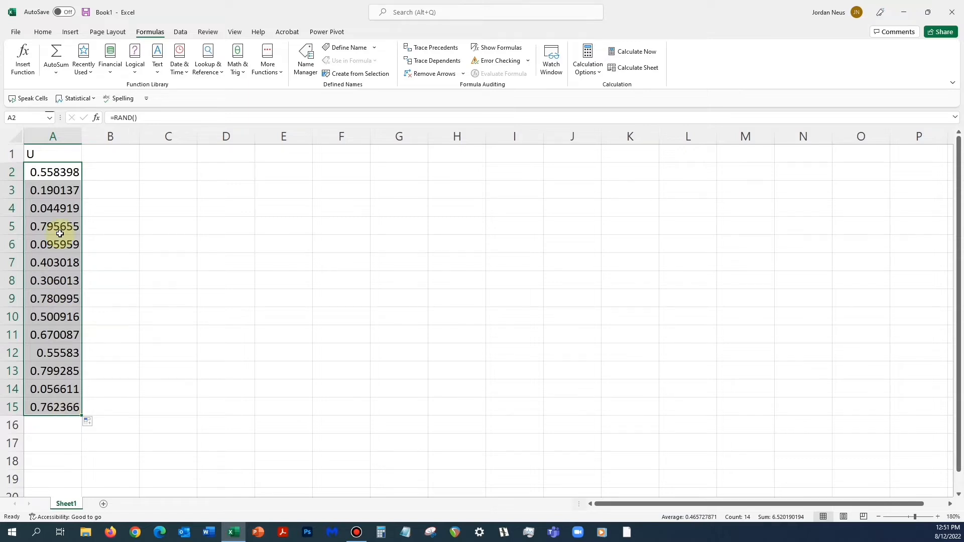
left_click(127, 172)
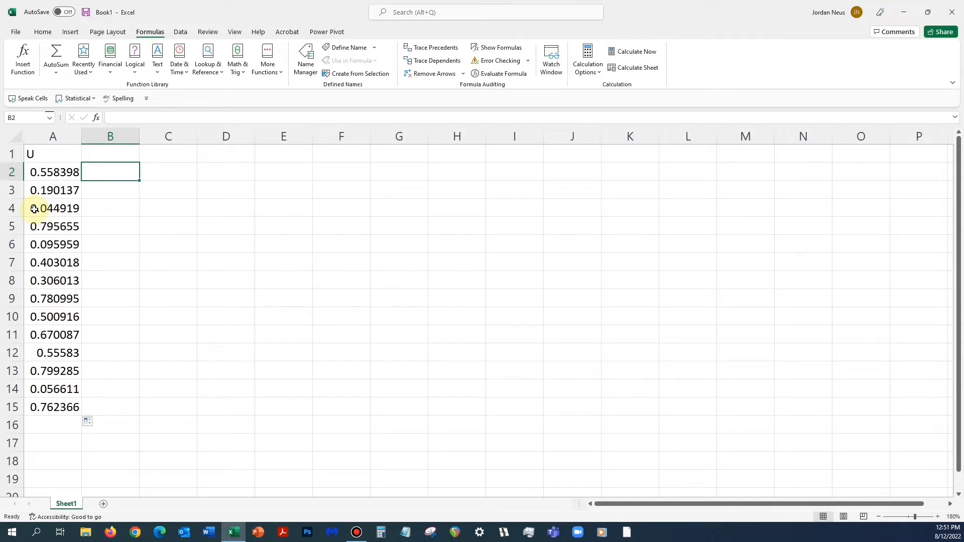
- Insert a blank row above row 2 of the random numbers
left_click(121, 151)
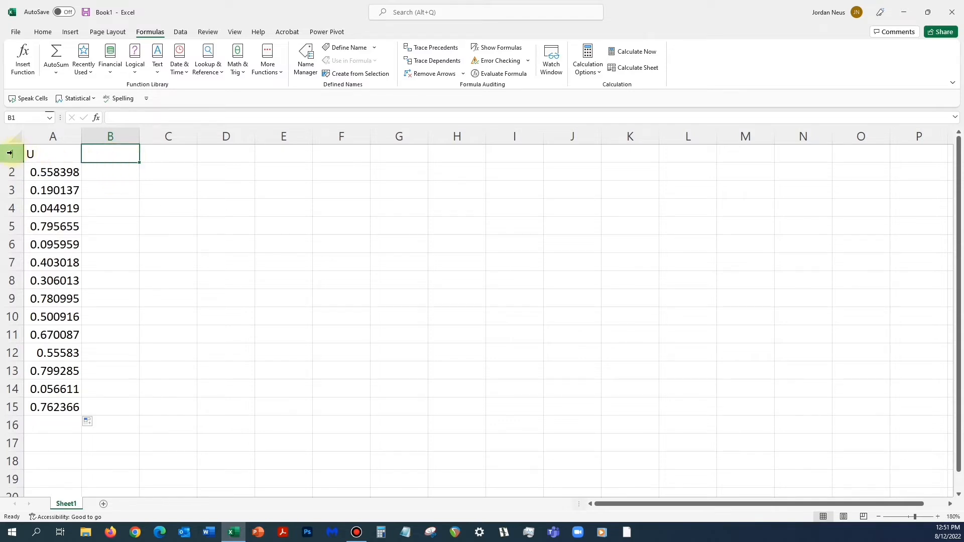
left_click(11, 171)
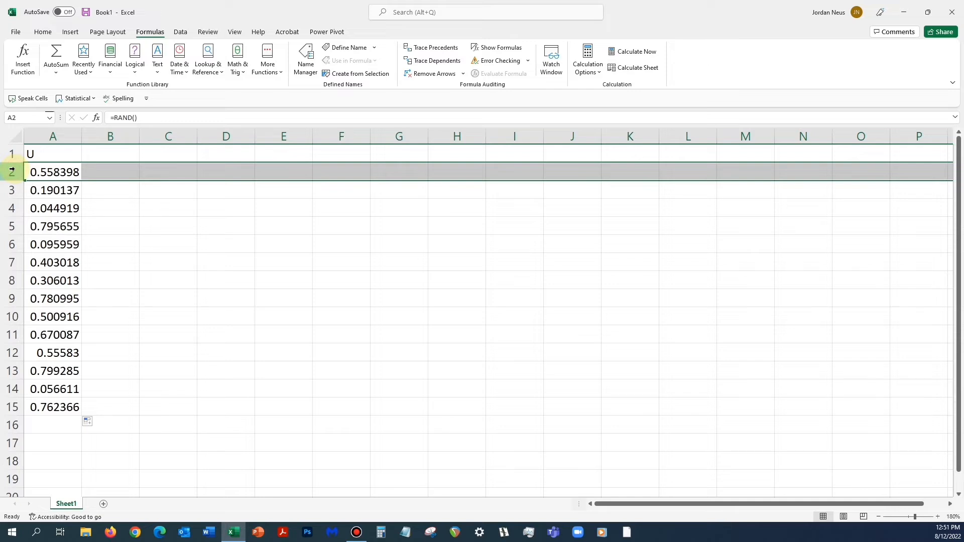
right_click(15, 172)
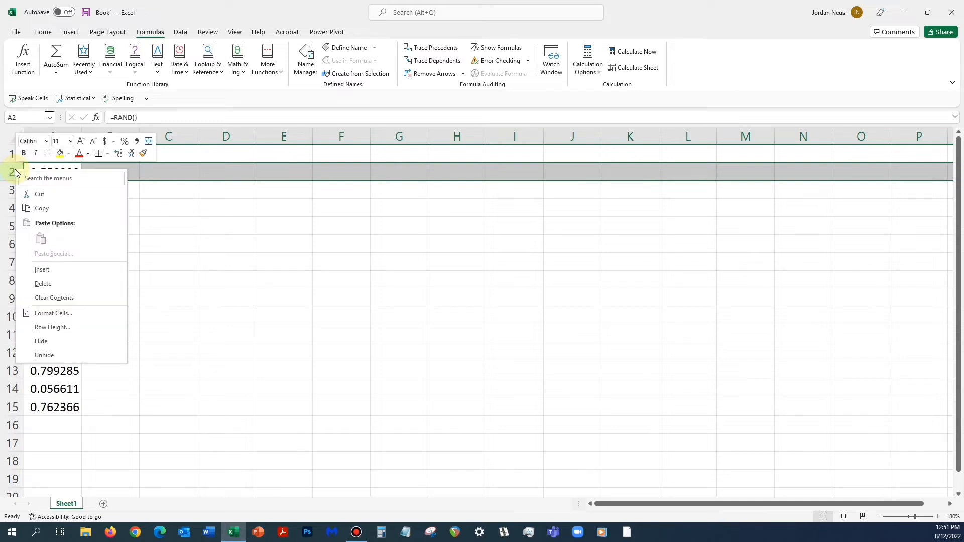
left_click(49, 269)
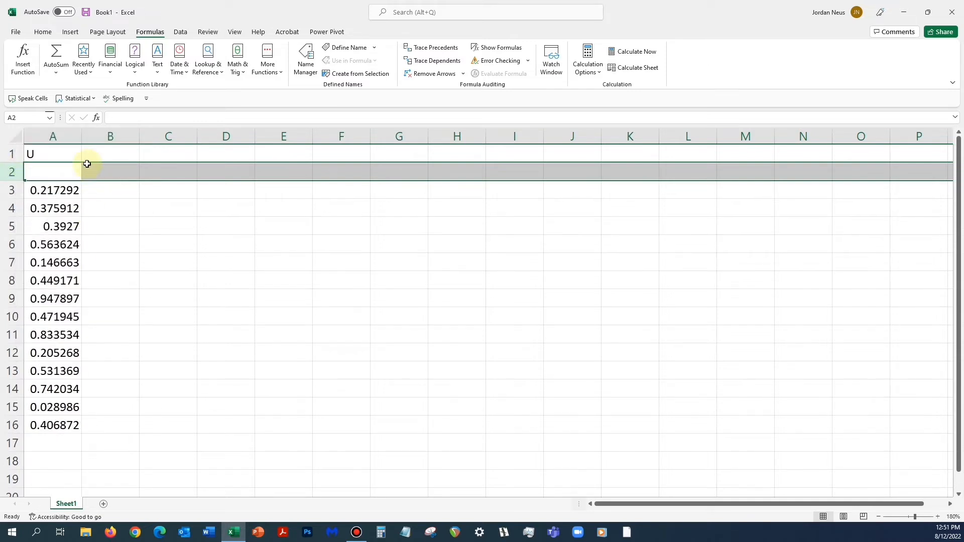
- Label B2 as Pop std and C2 as samp std
left_click(111, 173)
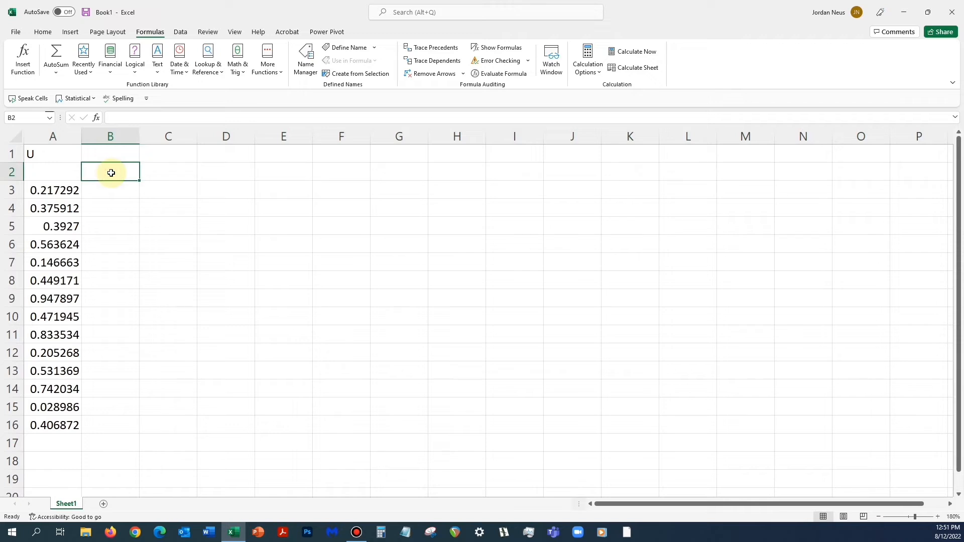
type("Pop")
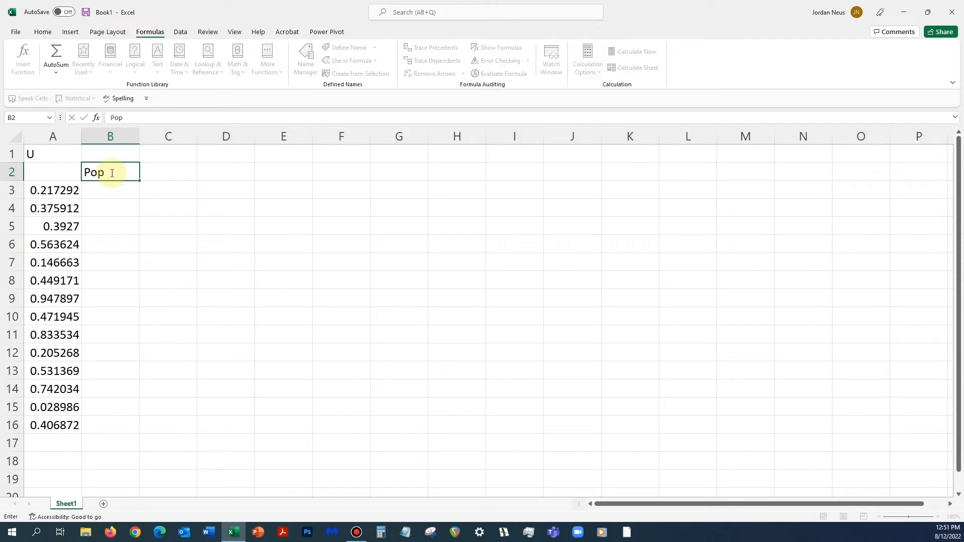
type(" std")
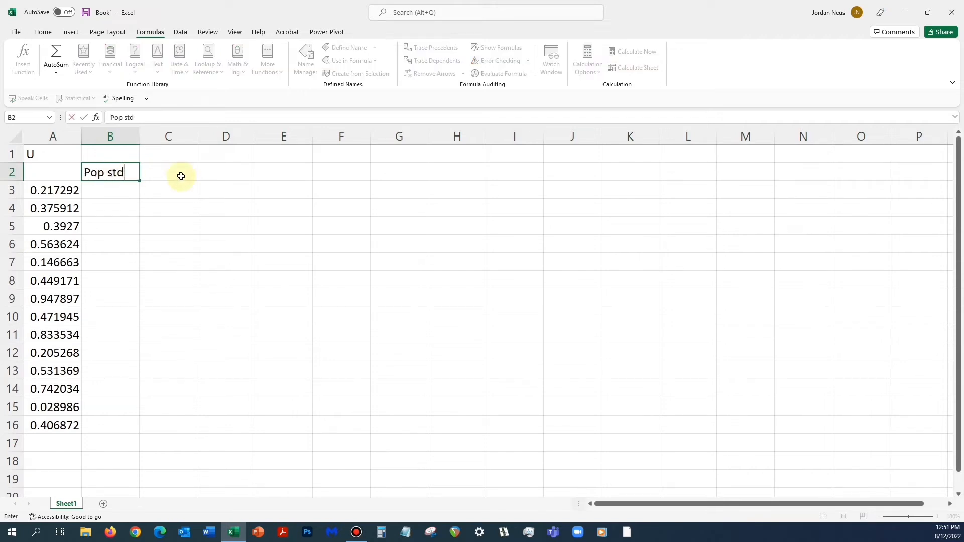
left_click(180, 176)
type("sa")
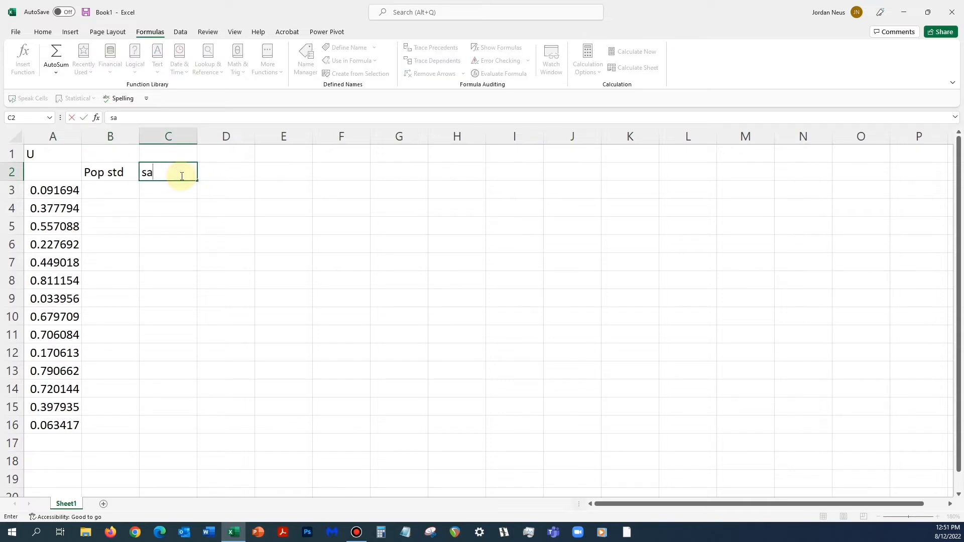
type("mp std")
- Insert the Greek small letter sigma symbol σ into cell B1
left_click(122, 160)
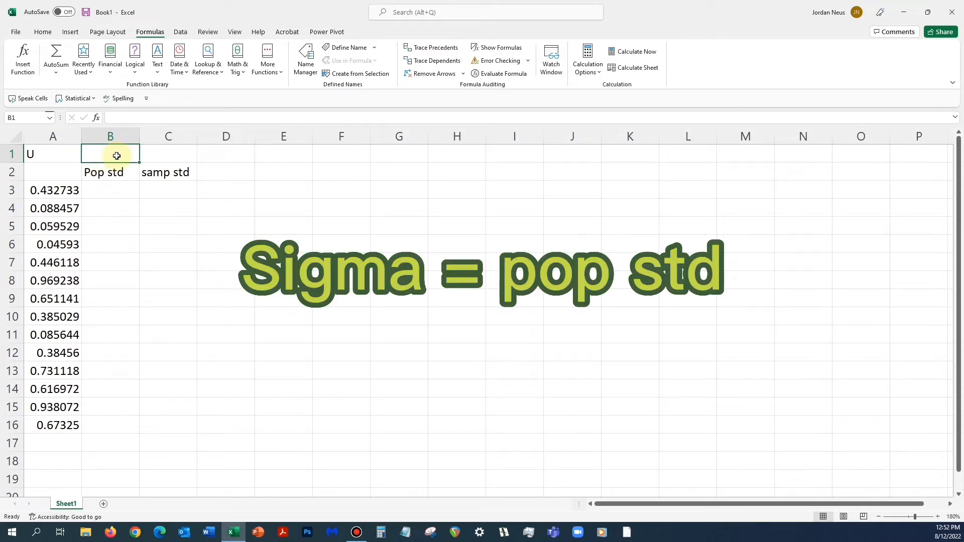
left_click(70, 32)
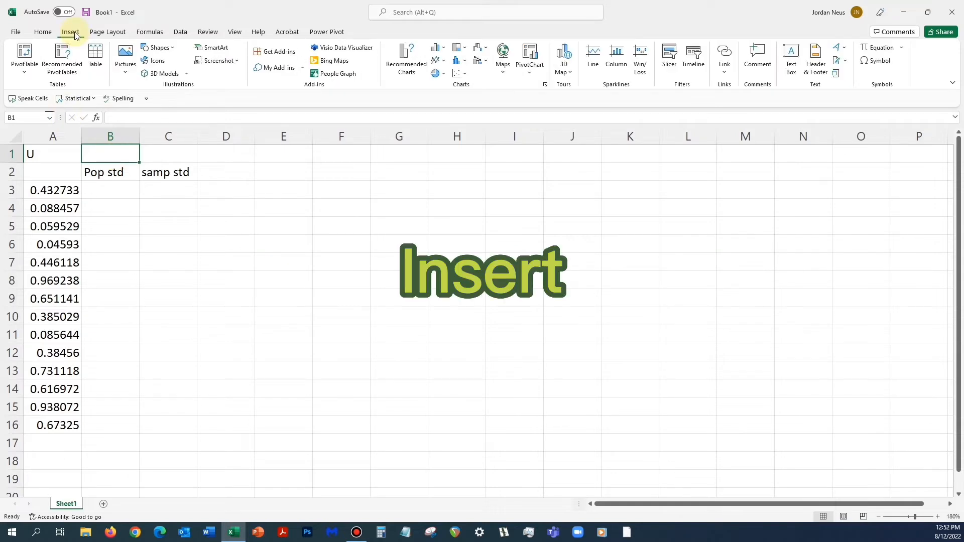
left_click(877, 63)
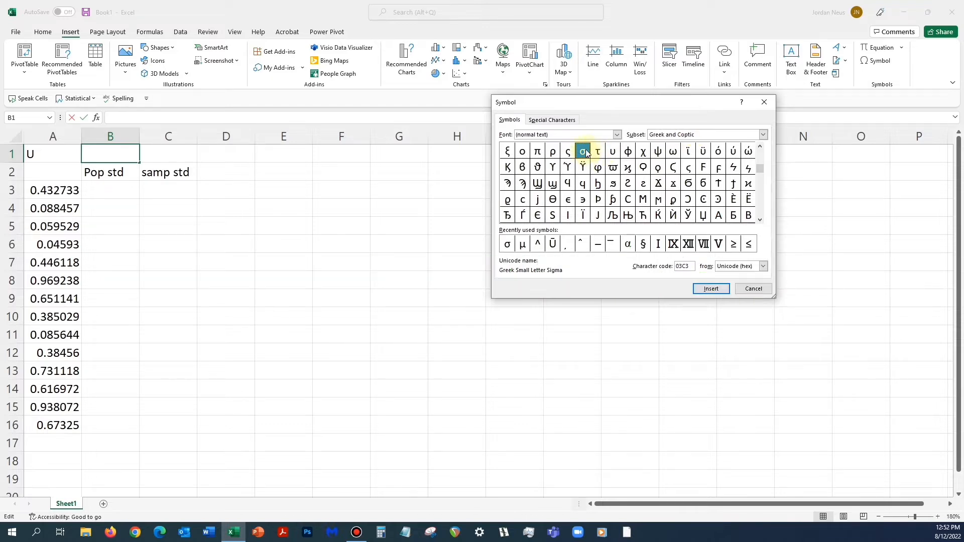
left_click(715, 288)
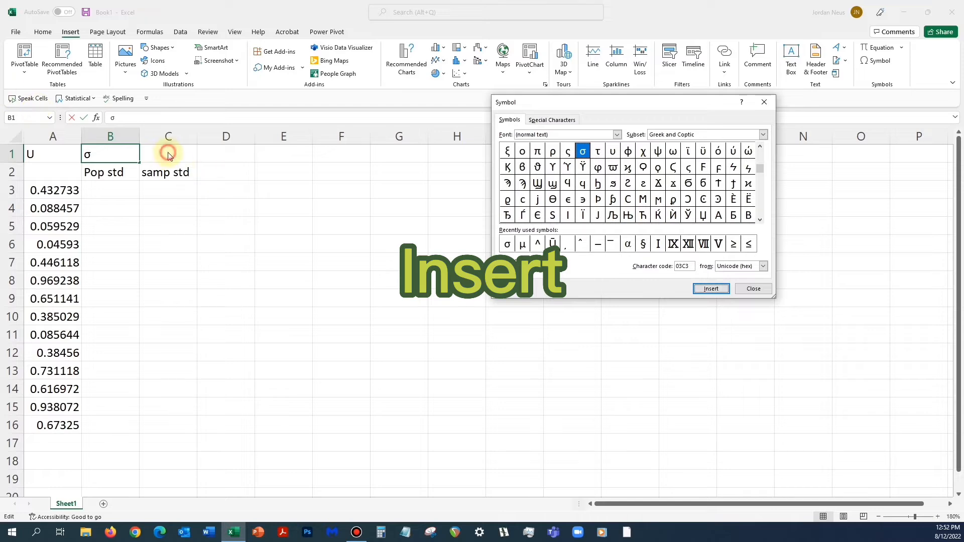
left_click(763, 290)
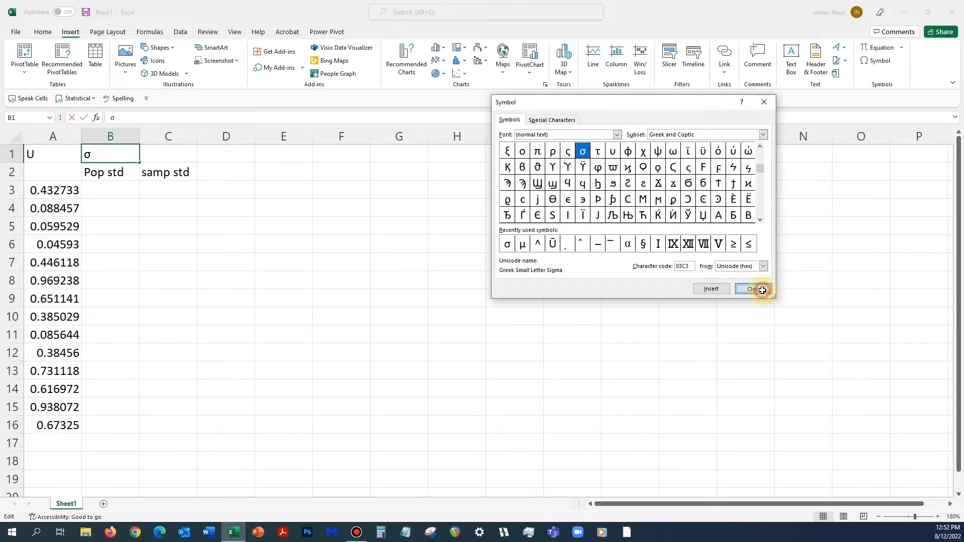
- Enter a lowercase s in cell C1
left_click(117, 173)
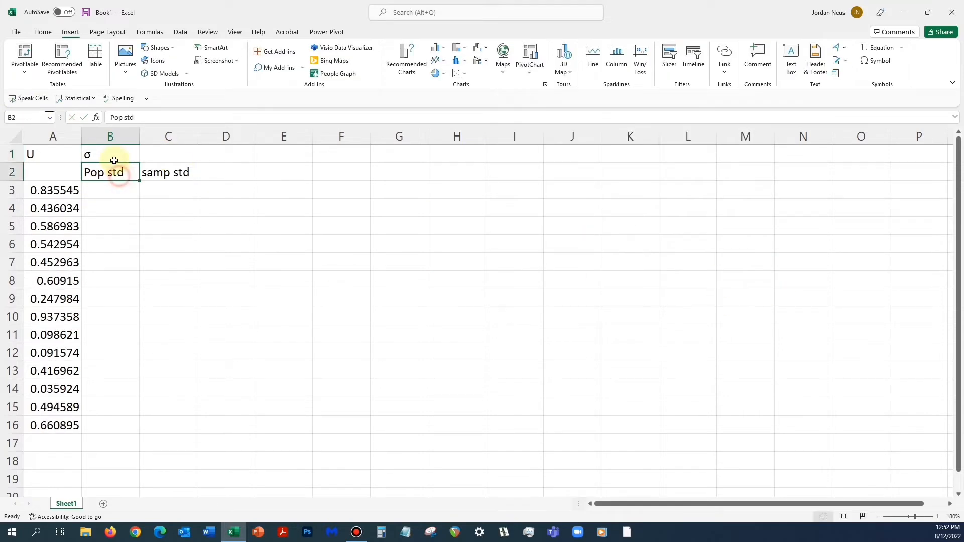
left_click(175, 155)
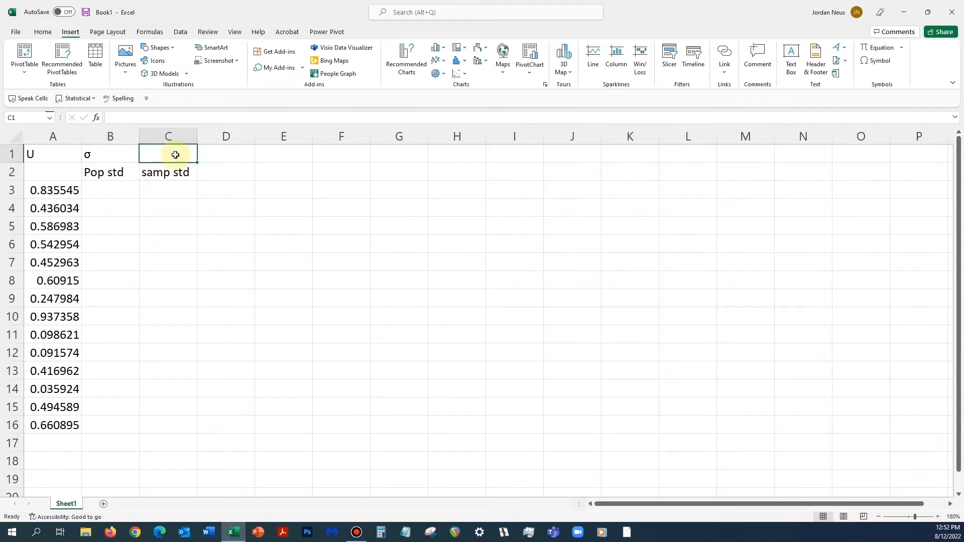
type("s")
key("Delete")
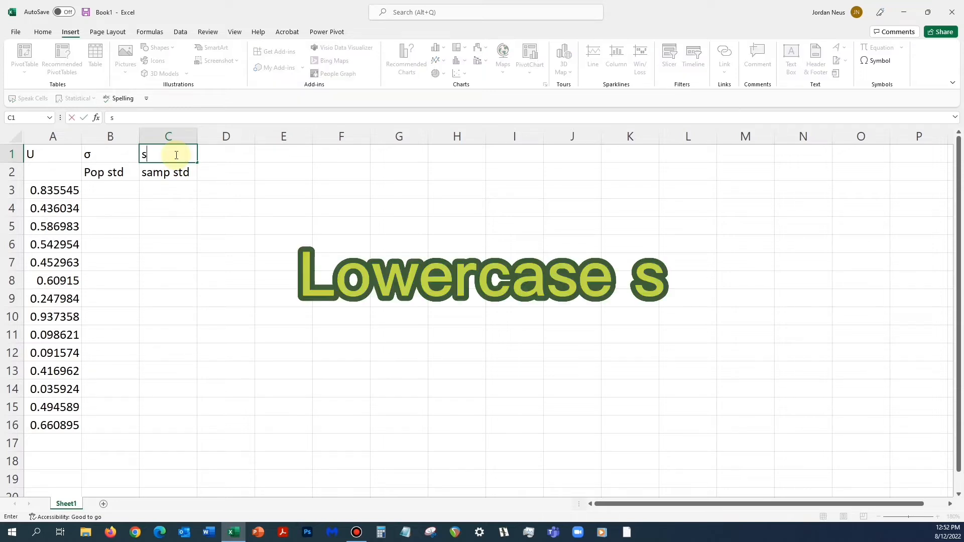
left_click(191, 191)
- Center-align the labels in cells B1 through C2
left_click(115, 160)
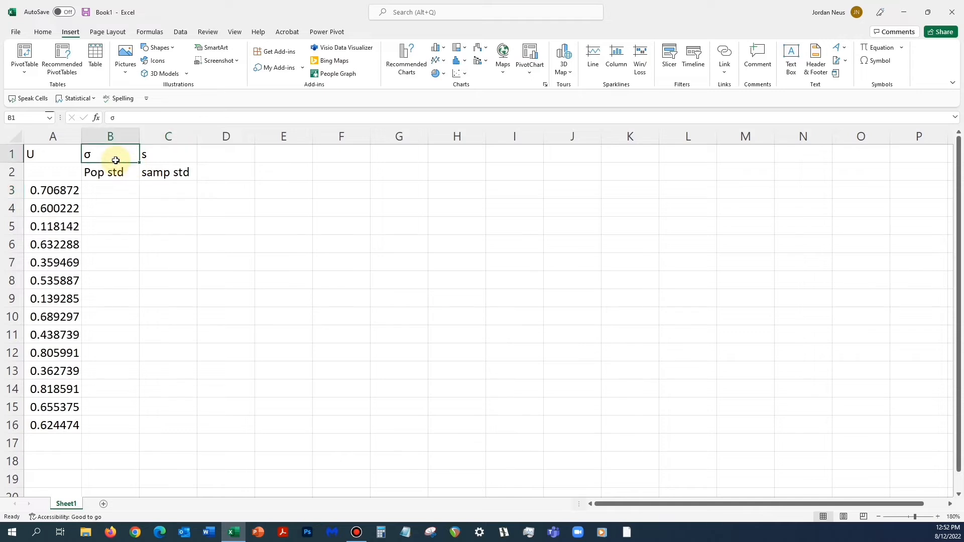
key("shift+Right")
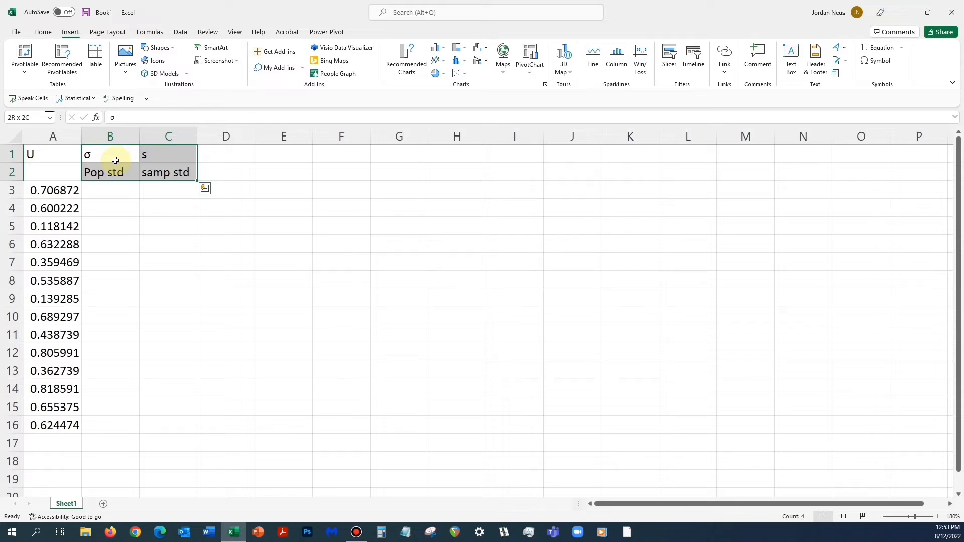
left_click(44, 32)
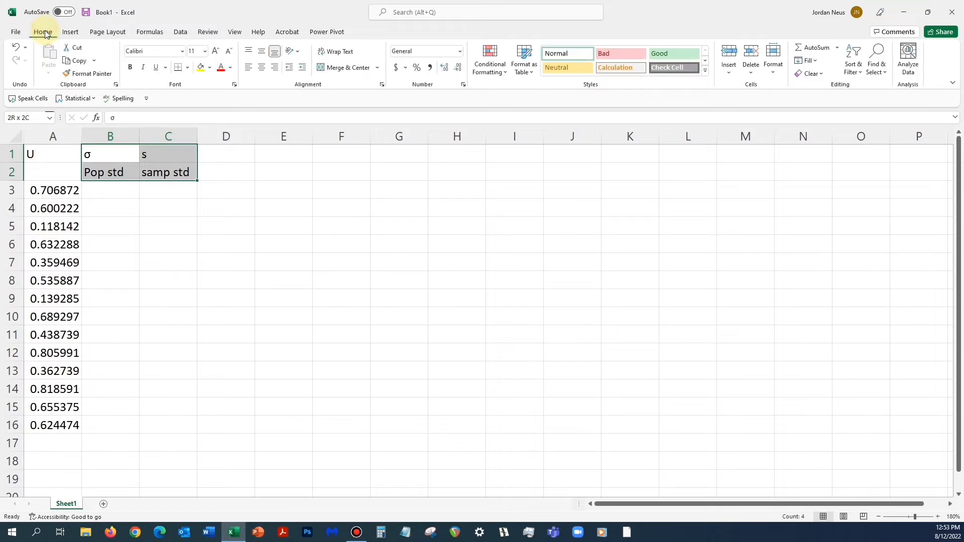
left_click(262, 67)
- Compute the population standard deviation of A3:A16 in cell B3 using the STDEV.P function
left_click(127, 188)
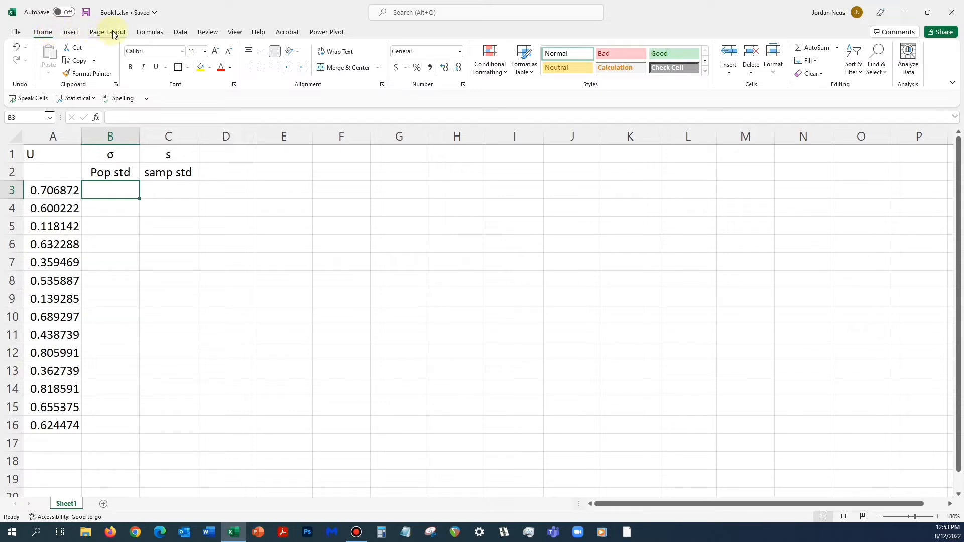
left_click(150, 33)
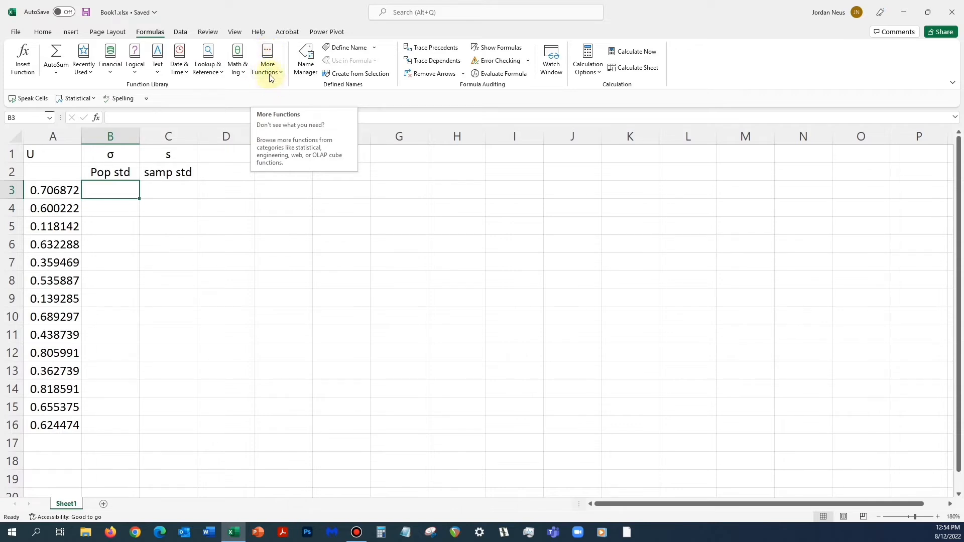
left_click(268, 56)
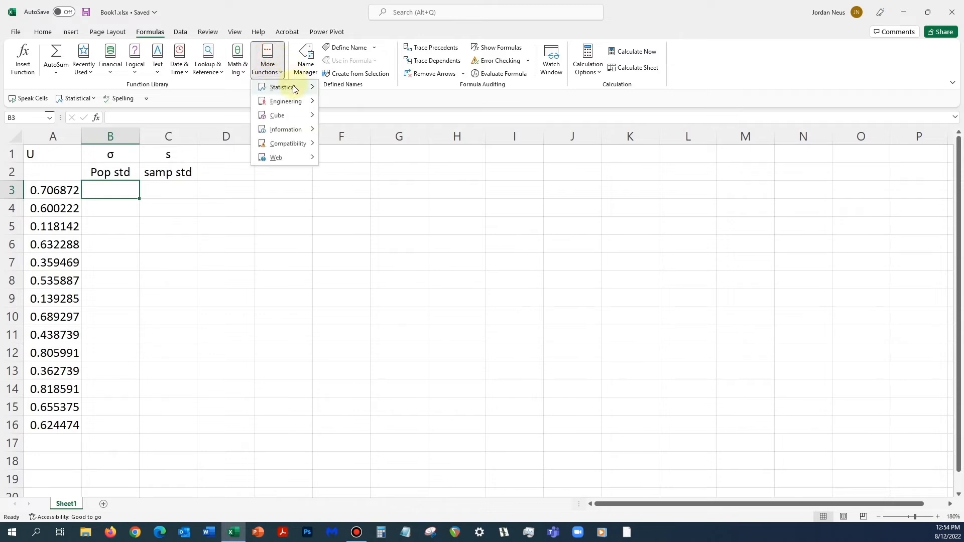
mouse_move(295, 89)
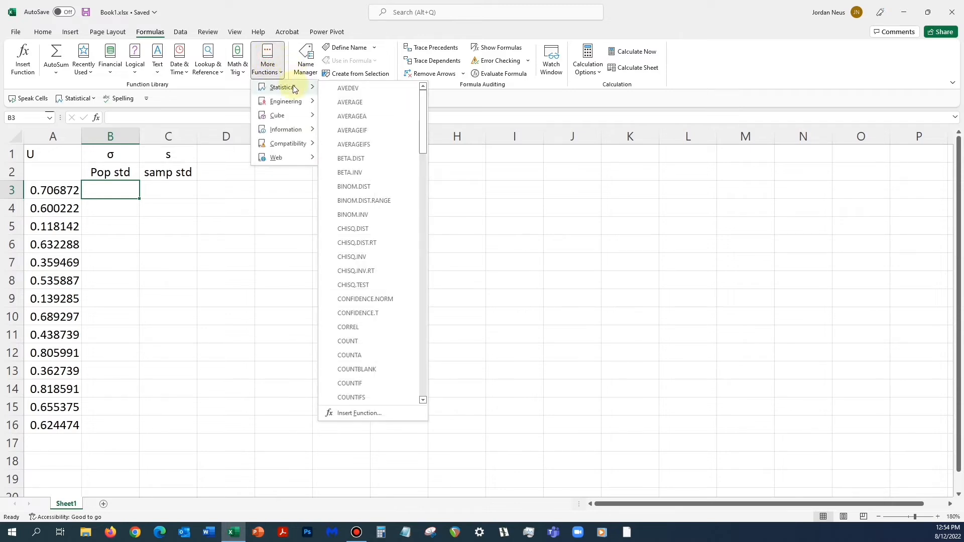
scroll(355, 210, "down", 7)
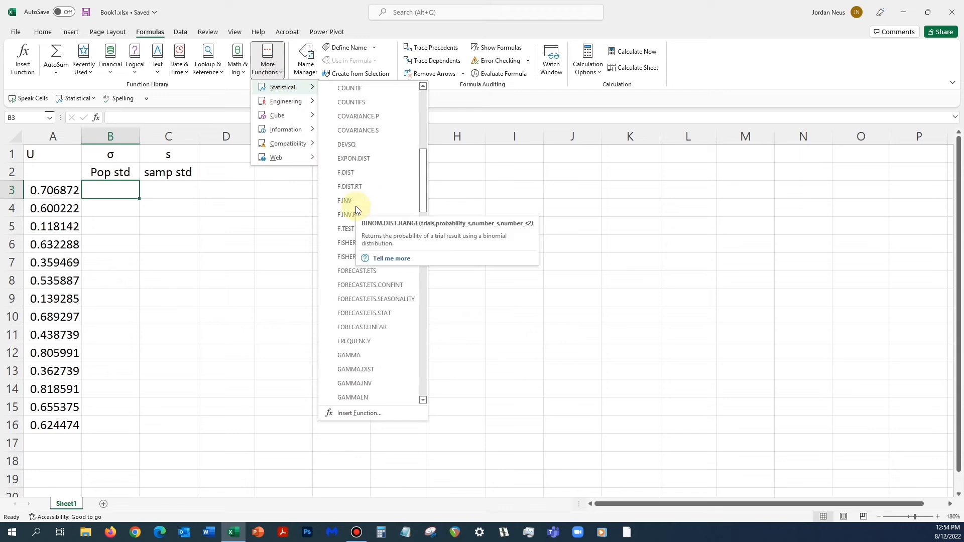
scroll(355, 210, "down", 12)
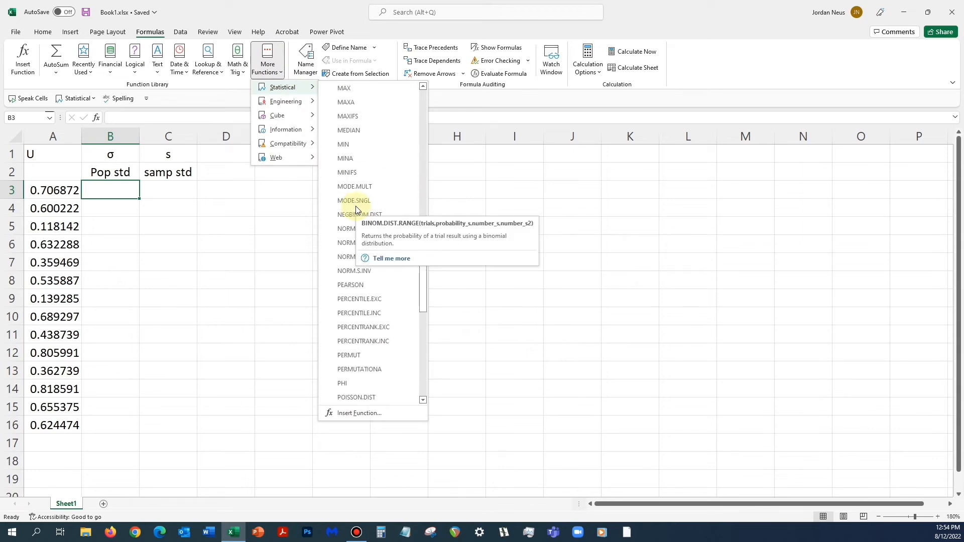
scroll(356, 206, "down", 8)
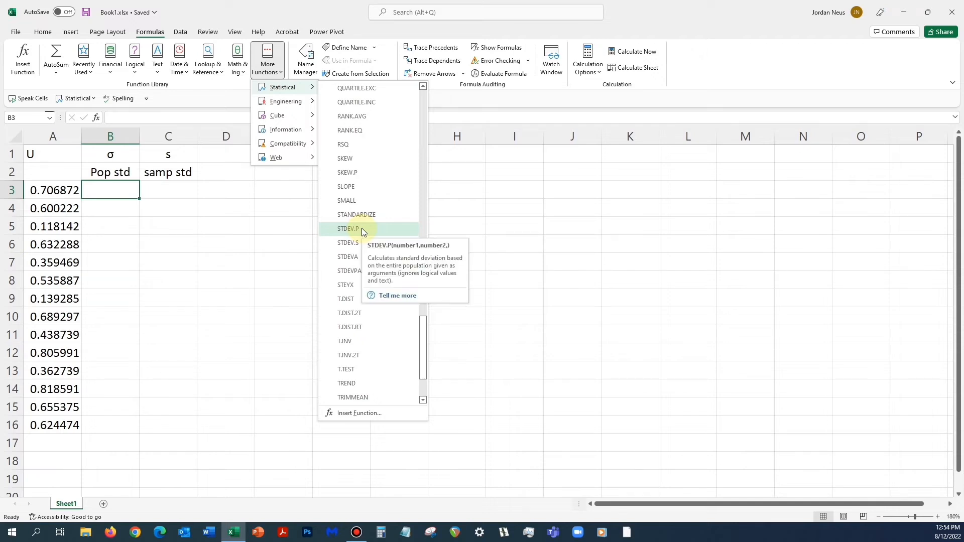
left_click(361, 229)
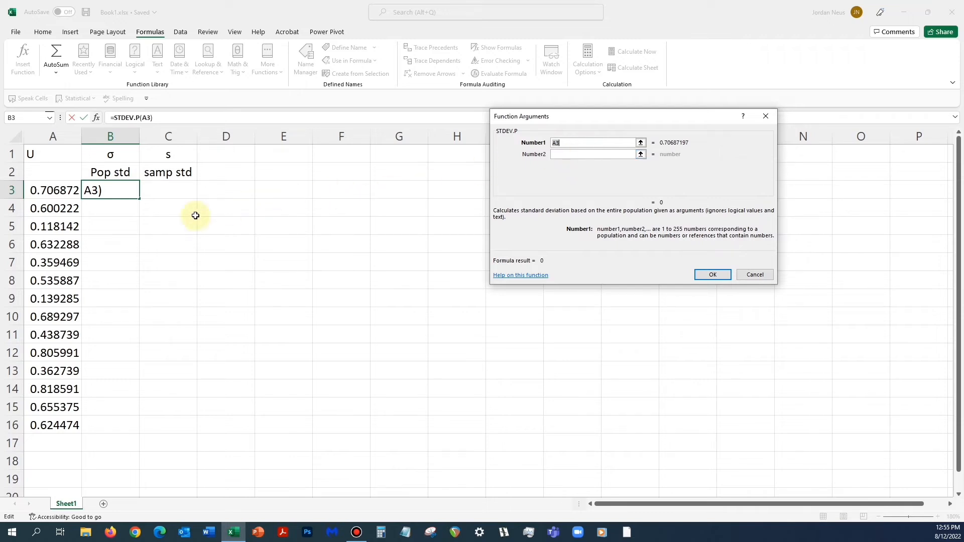
left_click(56, 191)
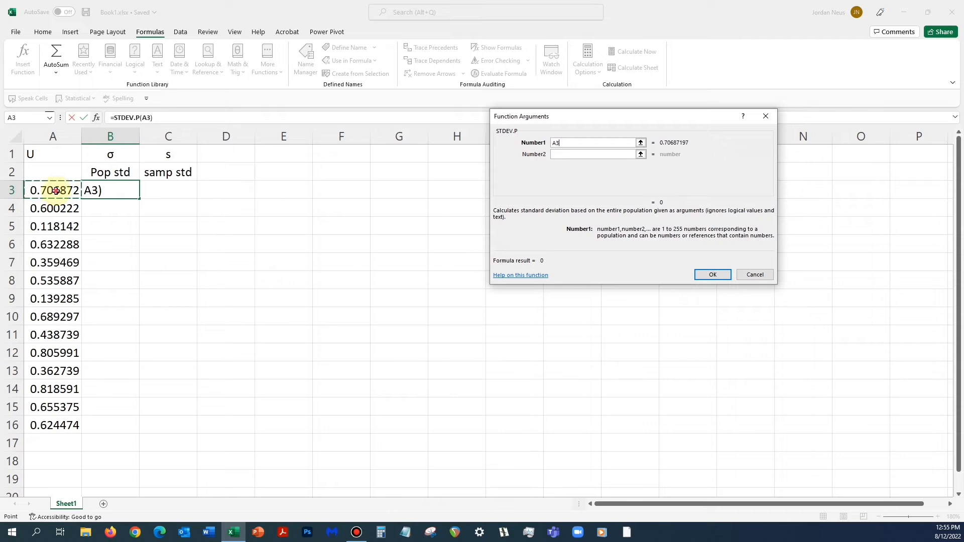
left_click_drag(56, 191, 56, 426)
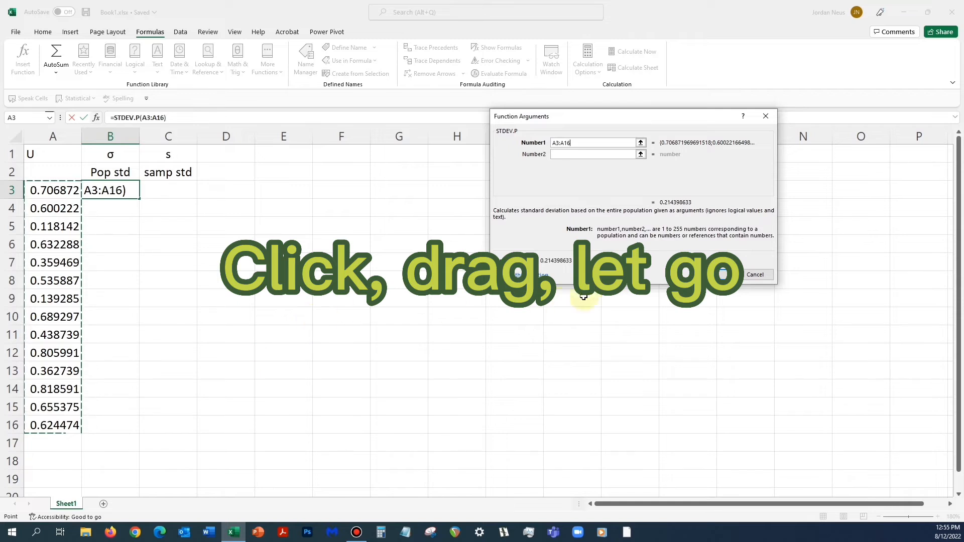
left_click(712, 275)
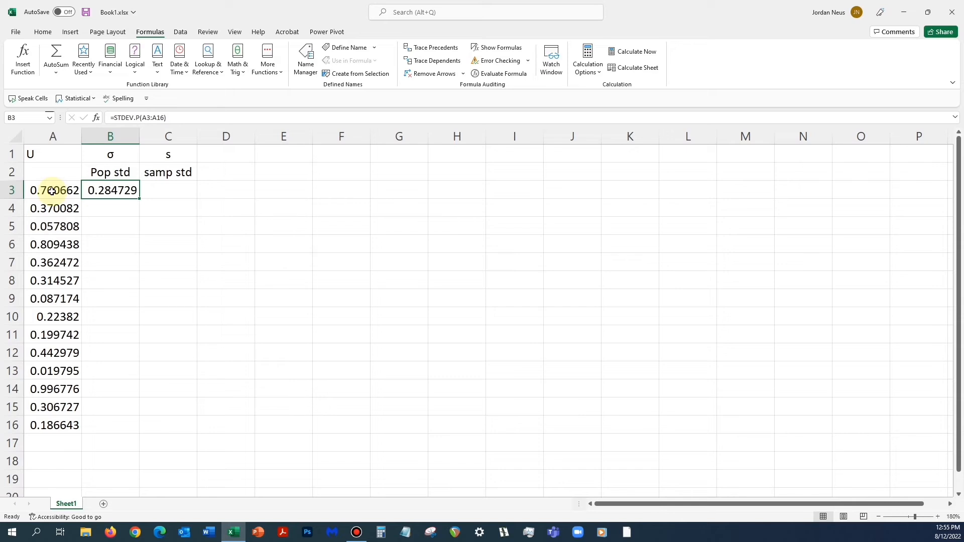
- Compute the sample standard deviation of A3:A16 in cell C3 using the STDEV.S function
left_click(161, 191)
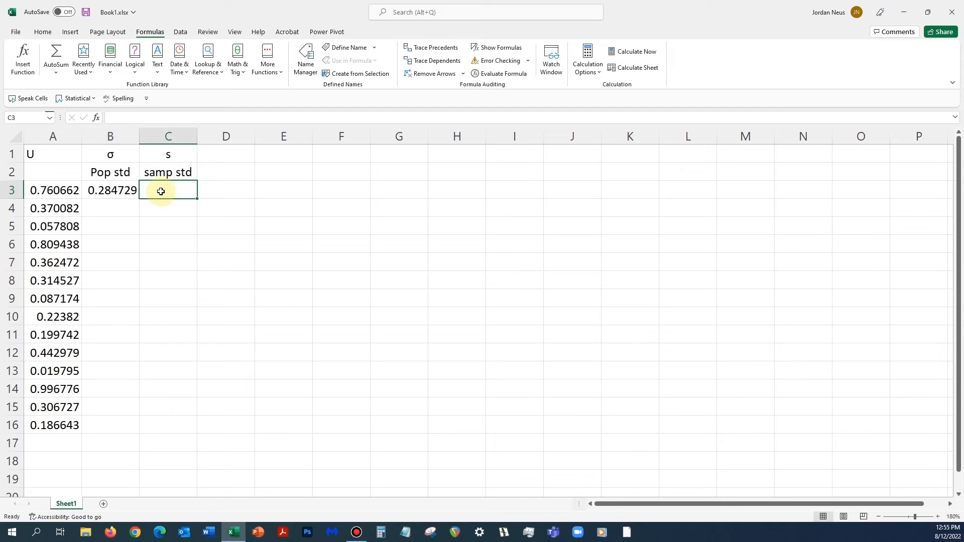
left_click(54, 193)
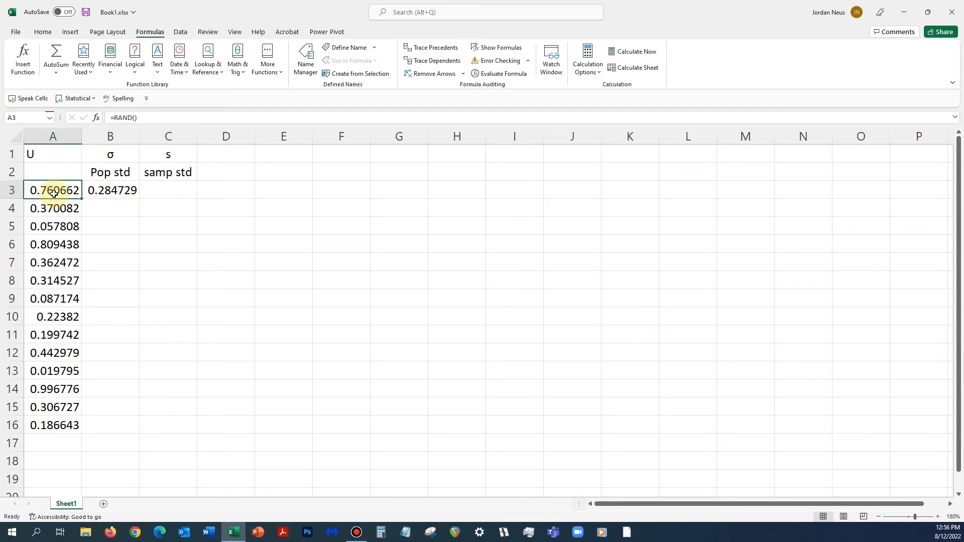
left_click(170, 188)
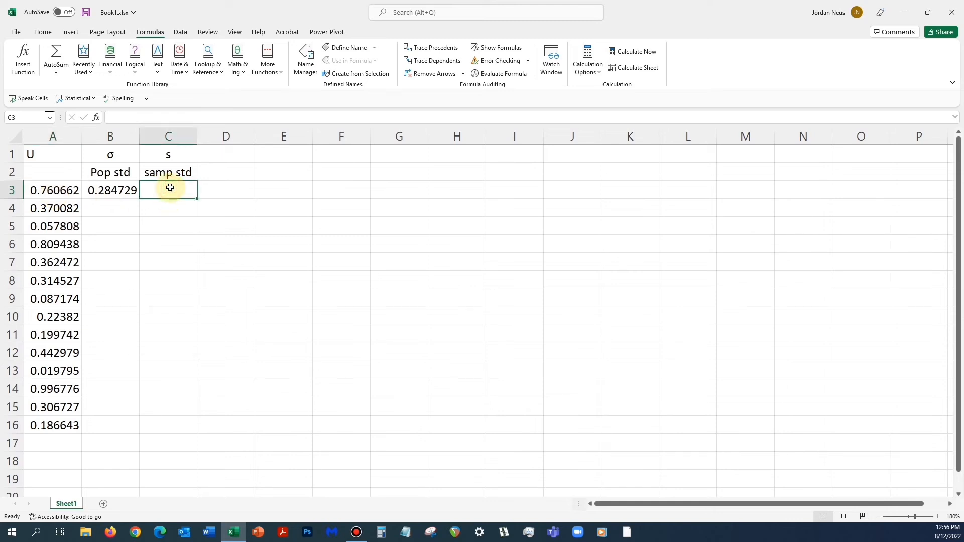
left_click(161, 34)
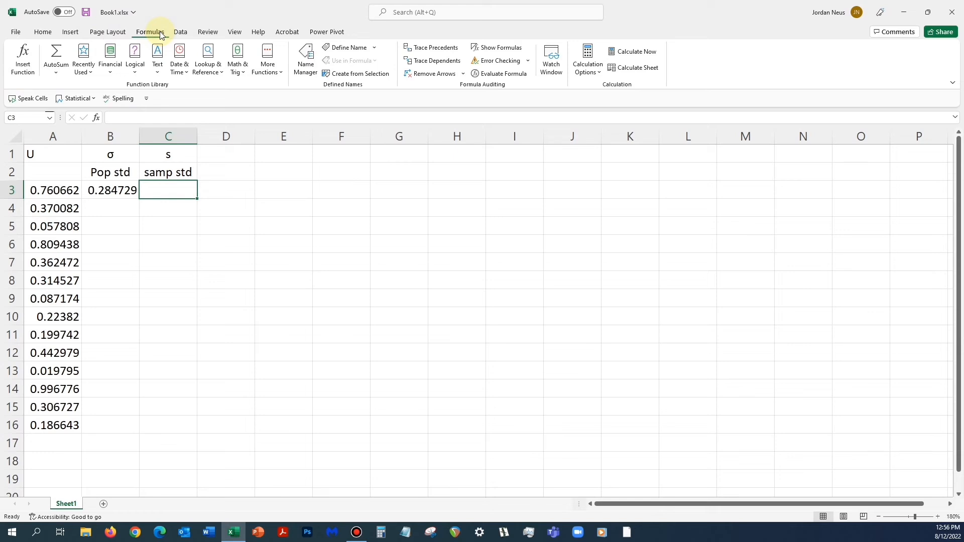
left_click(267, 60)
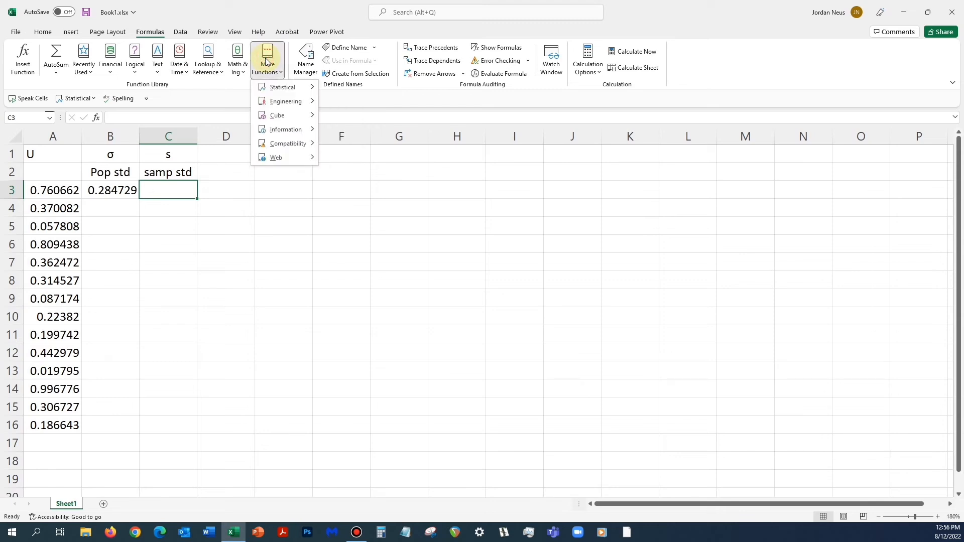
mouse_move(281, 87)
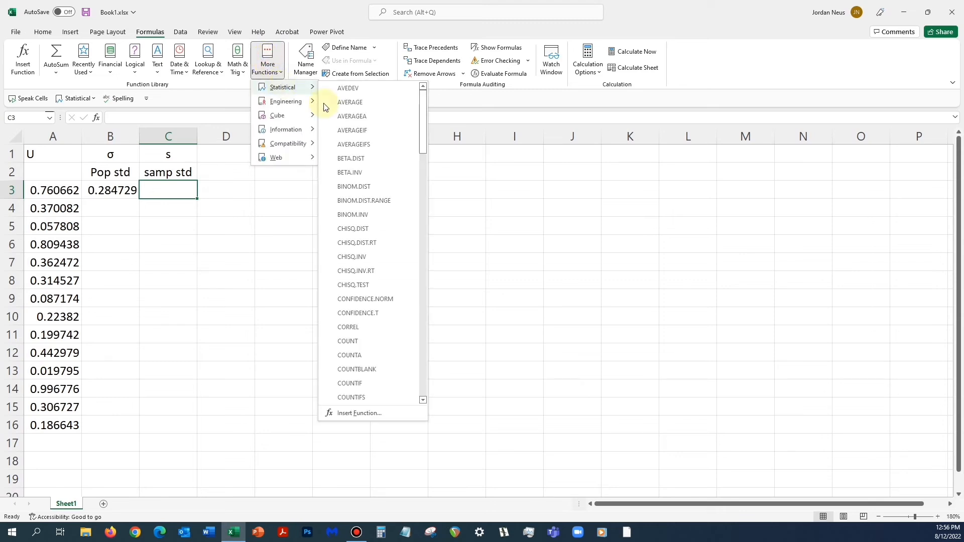
scroll(335, 166, "down", 1)
scroll(335, 161, "down", 20)
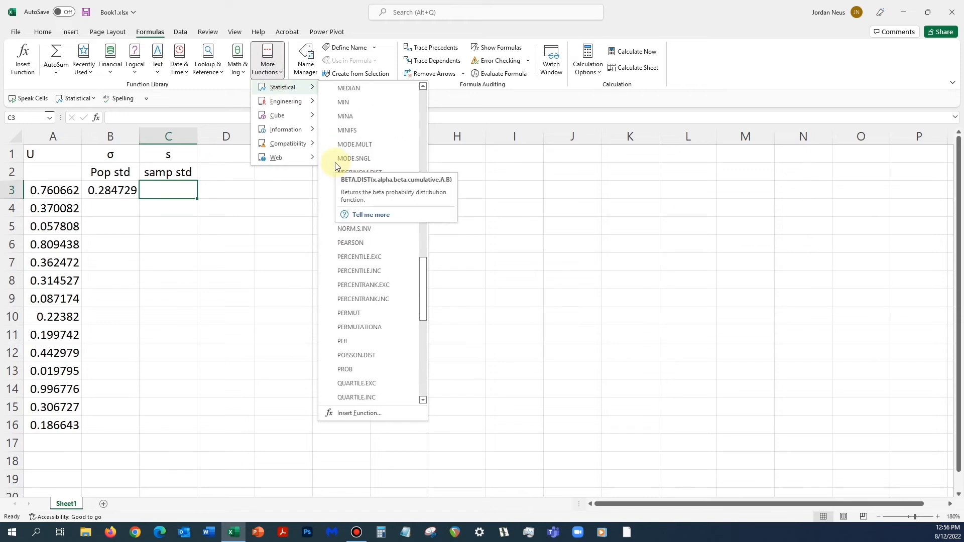
scroll(336, 162, "down", 3)
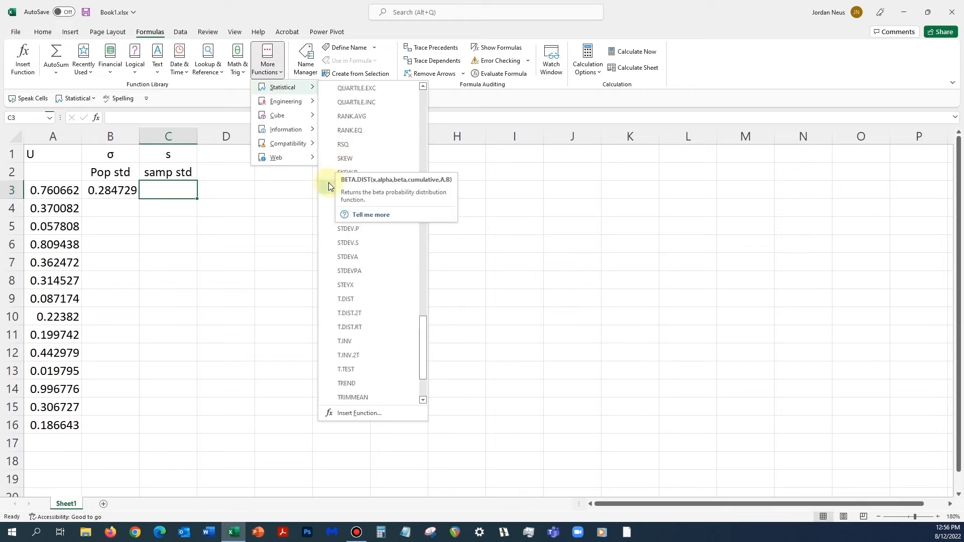
left_click(356, 243)
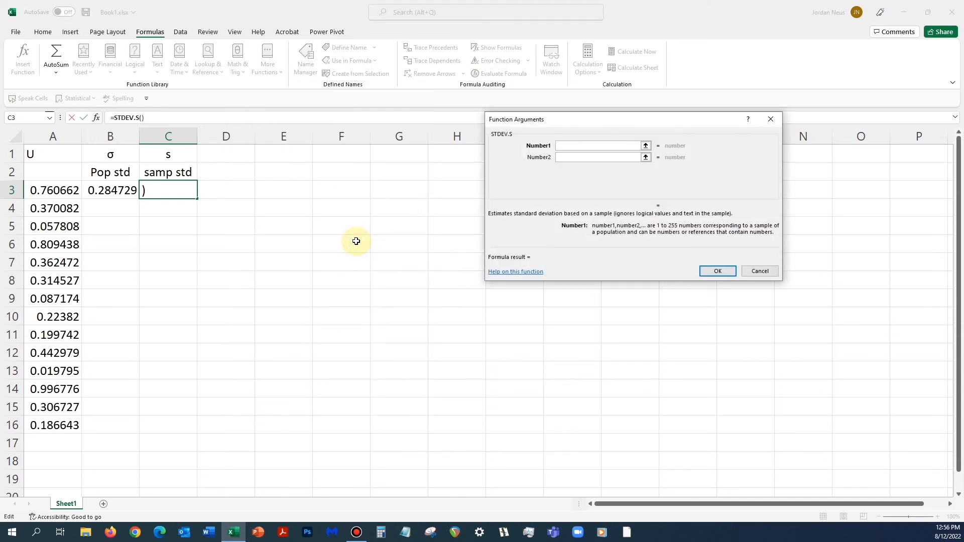
left_click(46, 194)
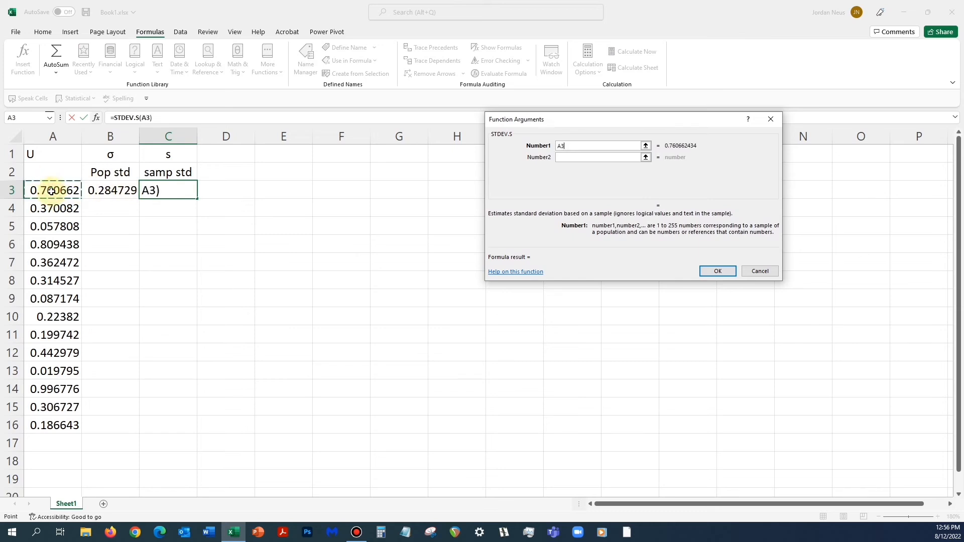
left_click_drag(52, 191, 75, 419)
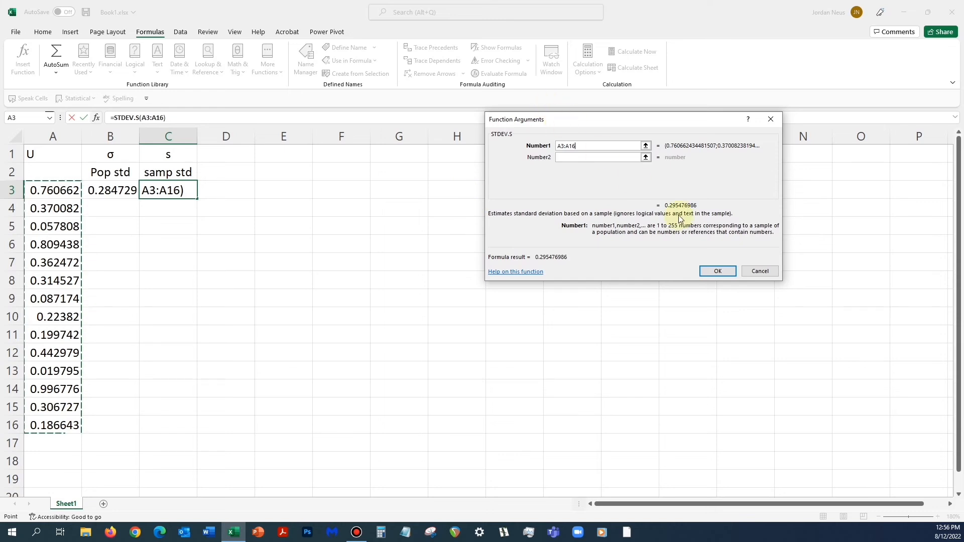
left_click(717, 271)
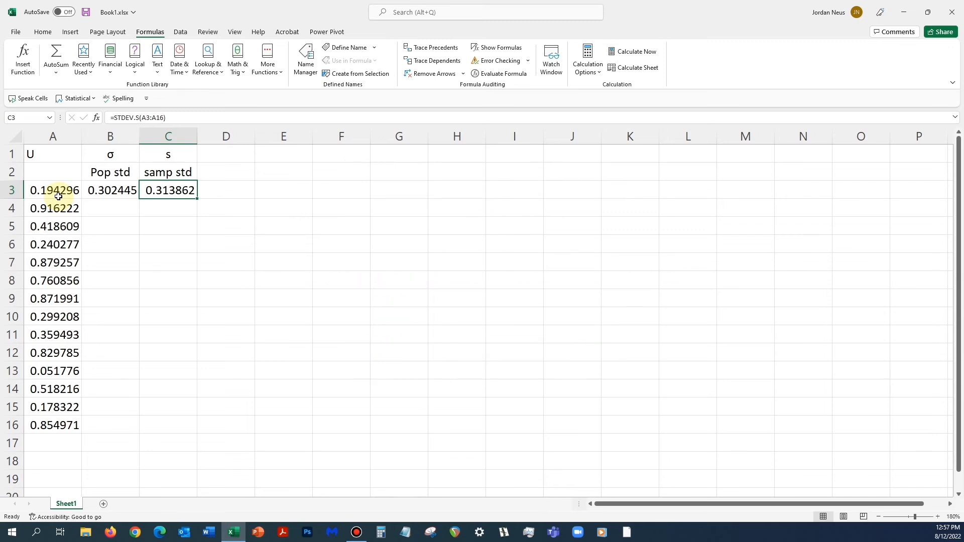
left_click(937, 517)
left_click(937, 517)
left_click(937, 517)
left_click(937, 517)
left_click(937, 517)
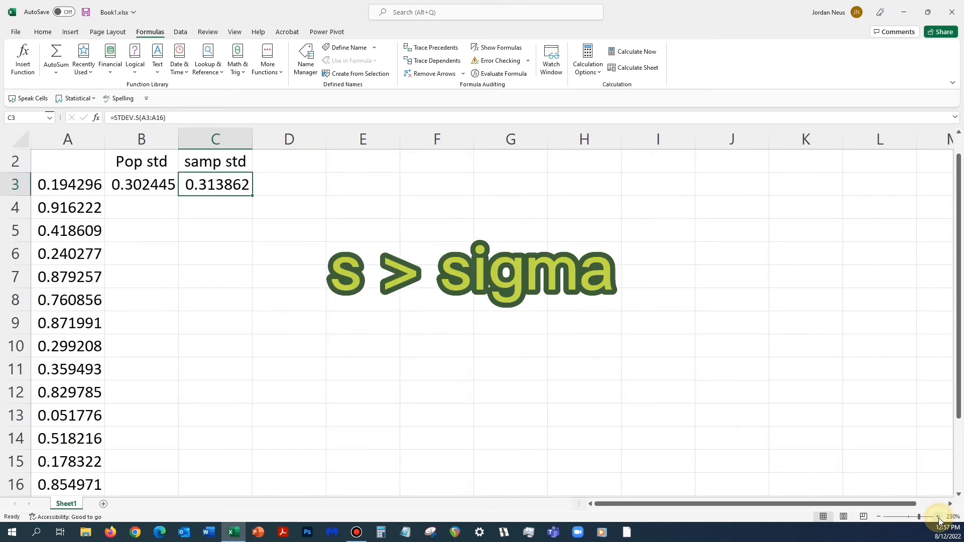